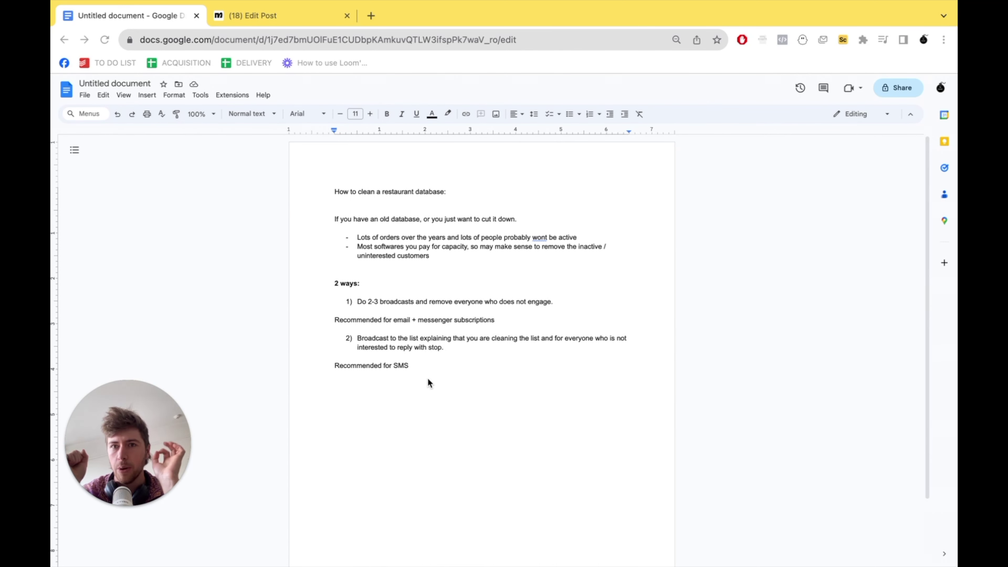
Highlight the email/messenger, SMS and broadcast-method recommendation lines in the cleaning notes
mouse_move(121, 448)
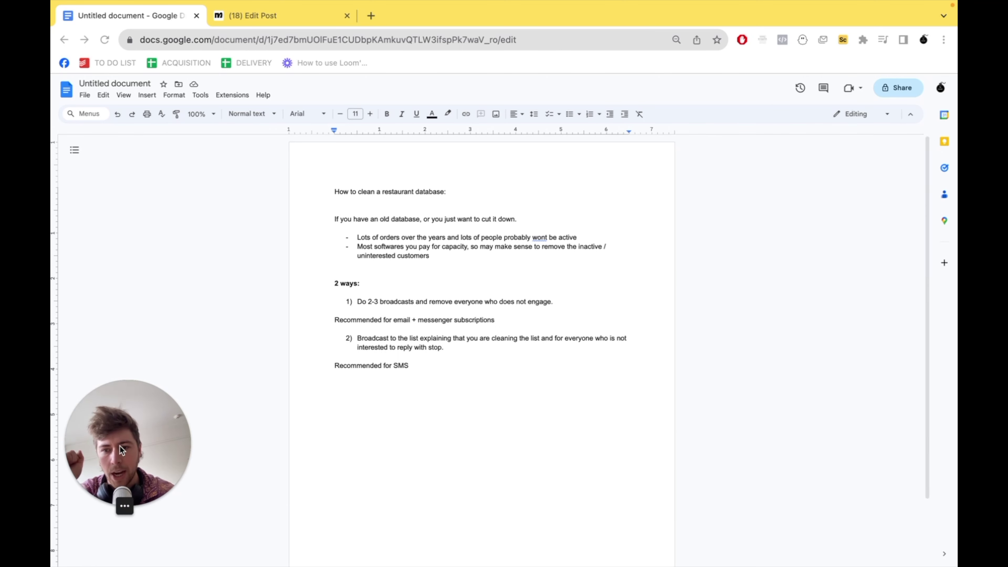
left_click_drag(121, 448, 842, 450)
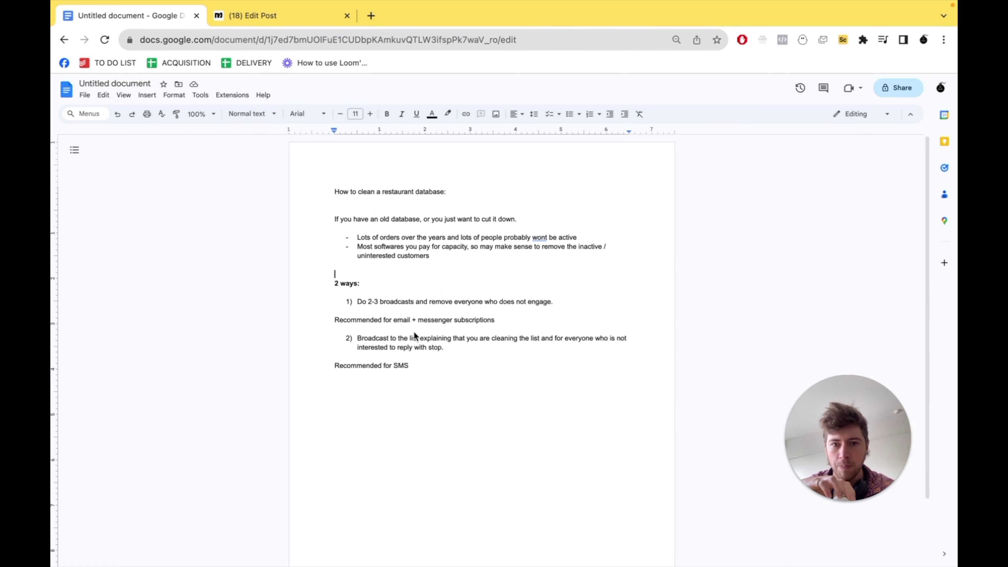
left_click_drag(339, 320, 496, 317)
left_click(414, 319)
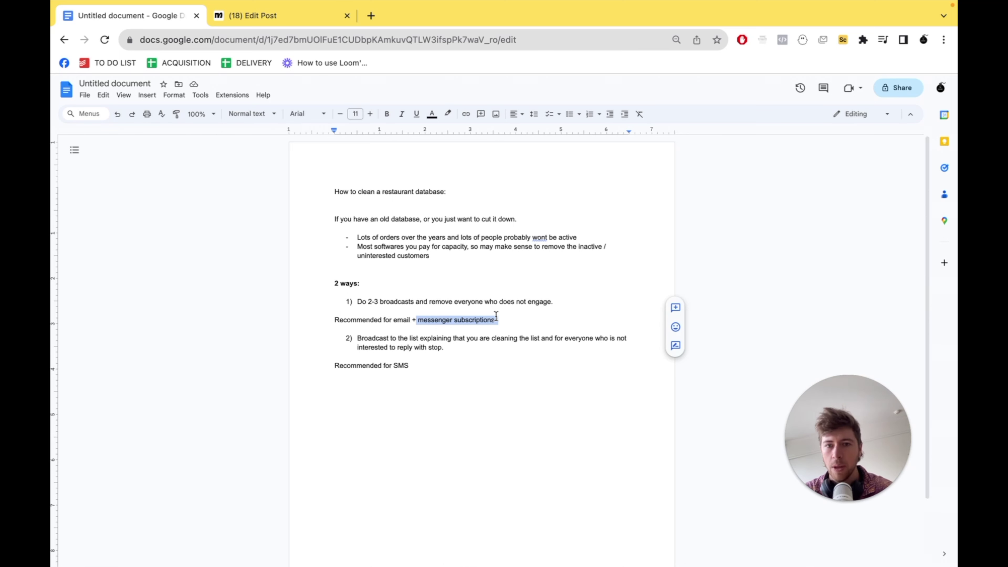
left_click(302, 349)
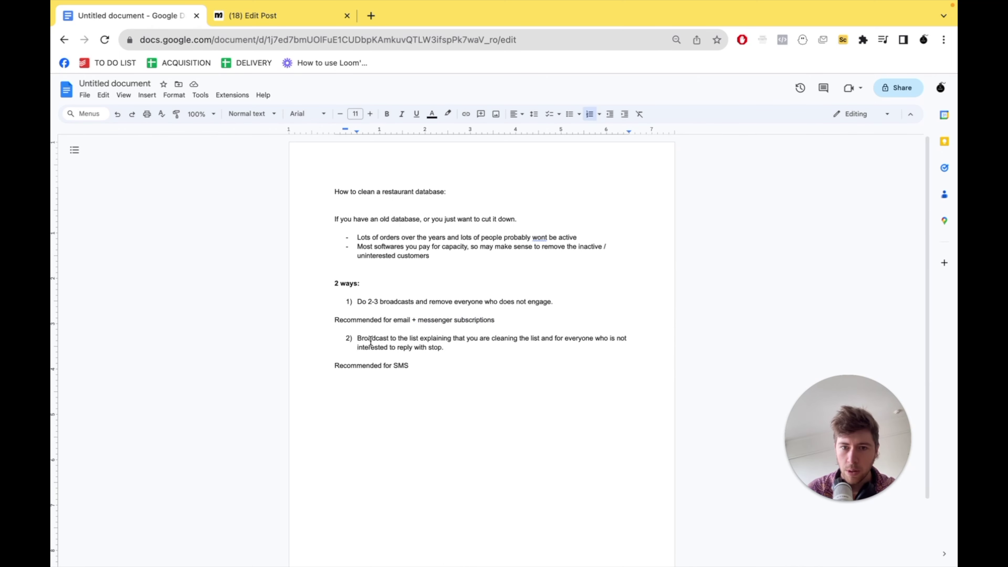
left_click_drag(335, 365, 416, 366)
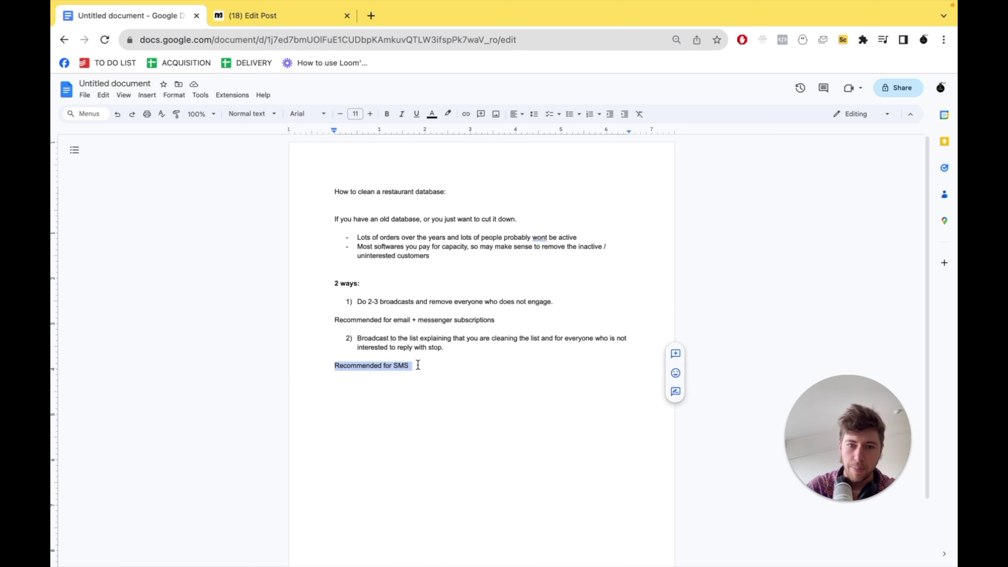
left_click(418, 366)
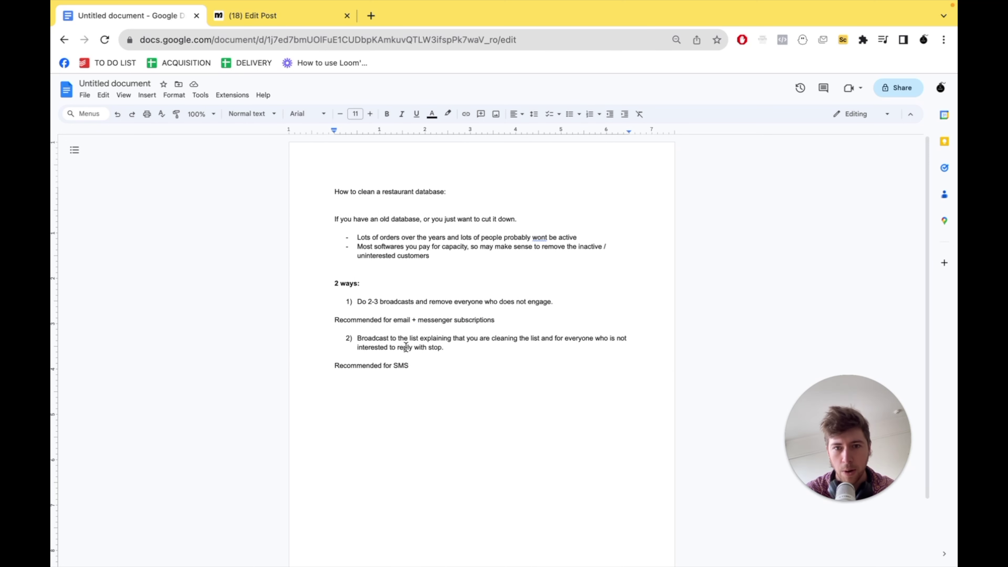
left_click(367, 339)
left_click_drag(367, 338, 480, 339)
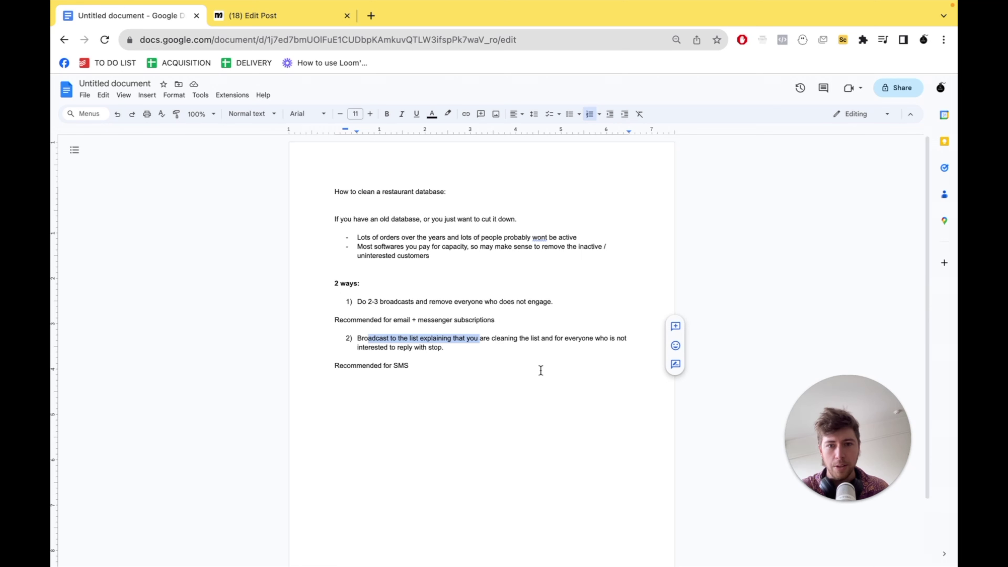
left_click(402, 321)
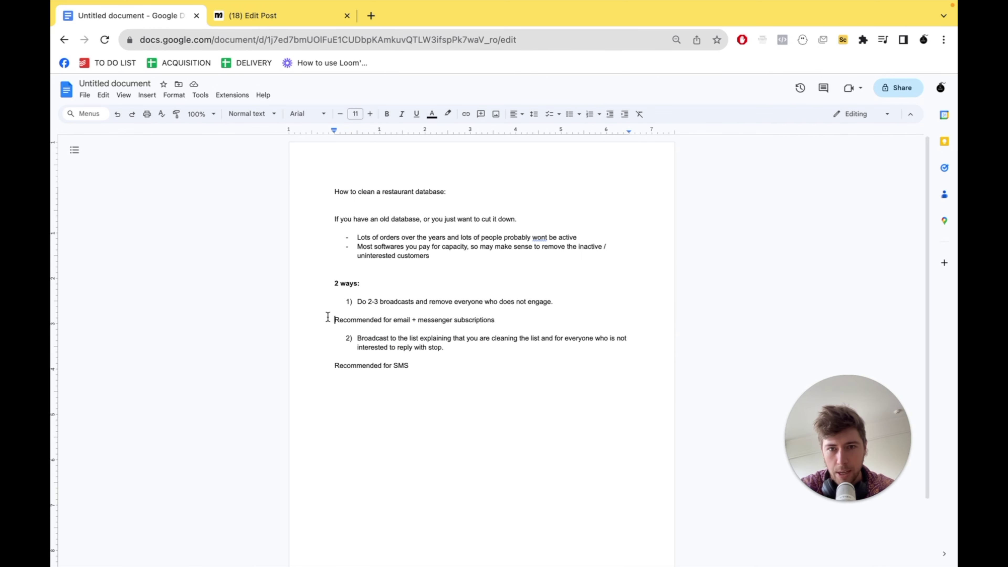
left_click_drag(335, 320, 469, 325)
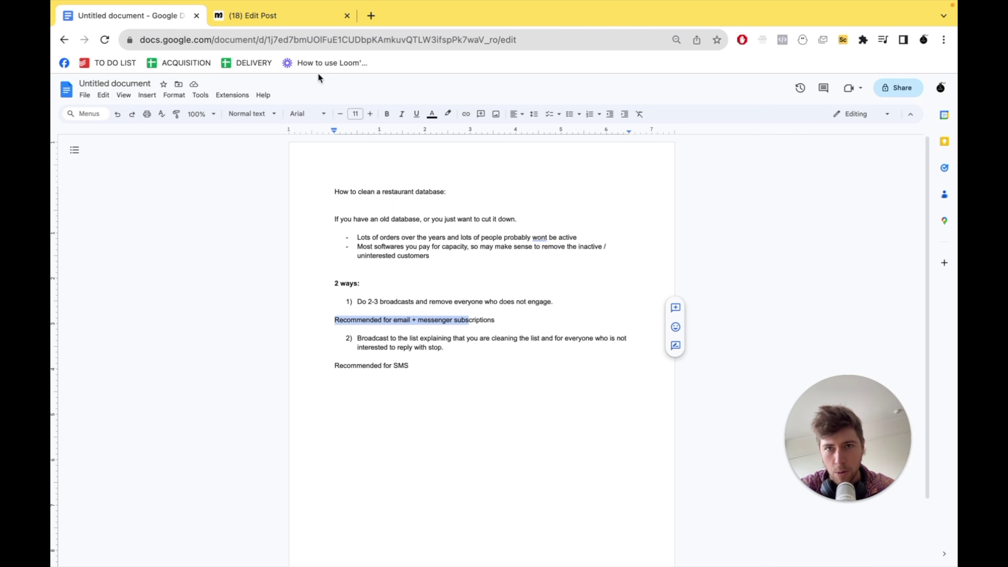
Pan the ManyChat Send Email flow canvas, then go back to the Broadcasts list
left_click(295, 15)
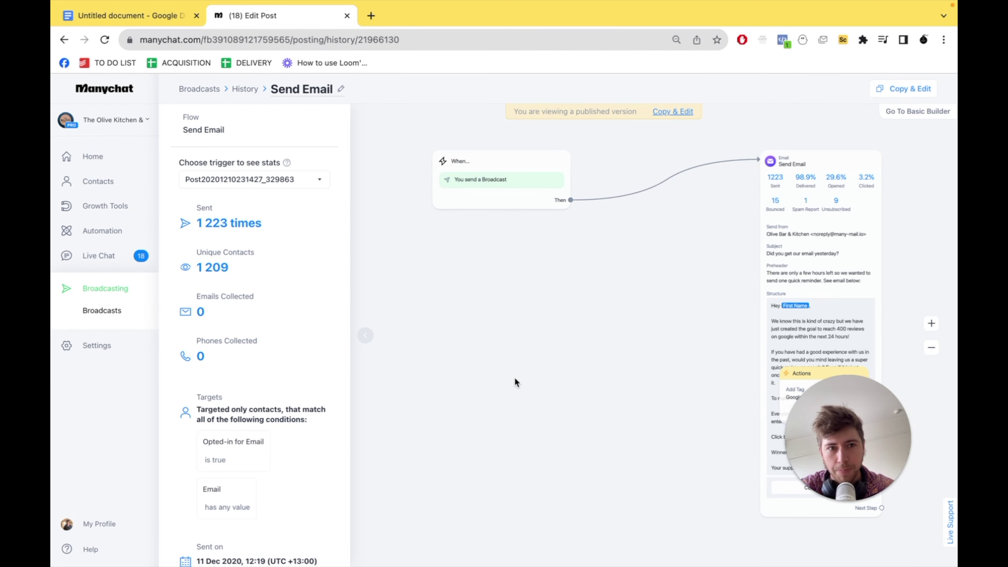
mouse_move(888, 429)
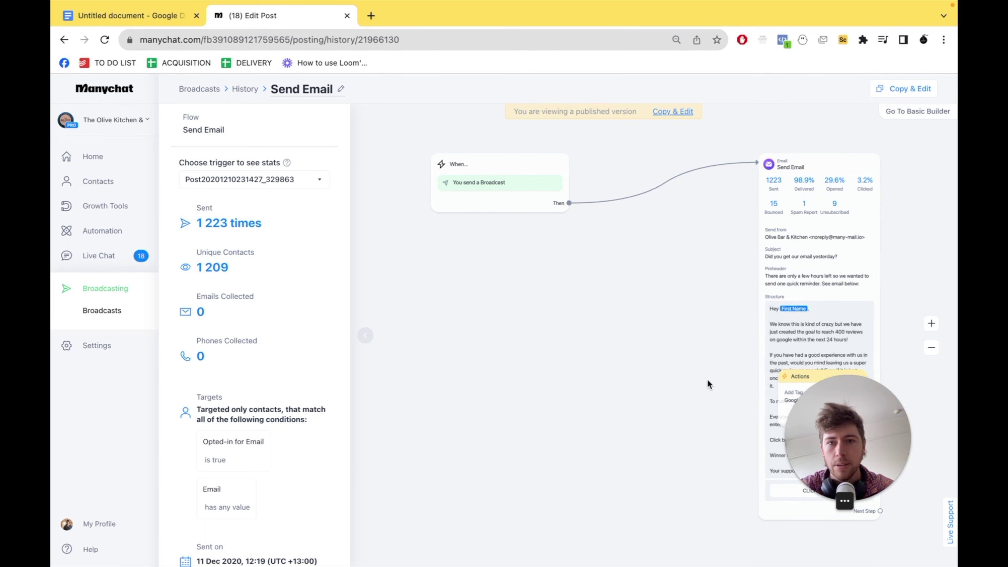
left_click_drag(709, 383, 705, 398)
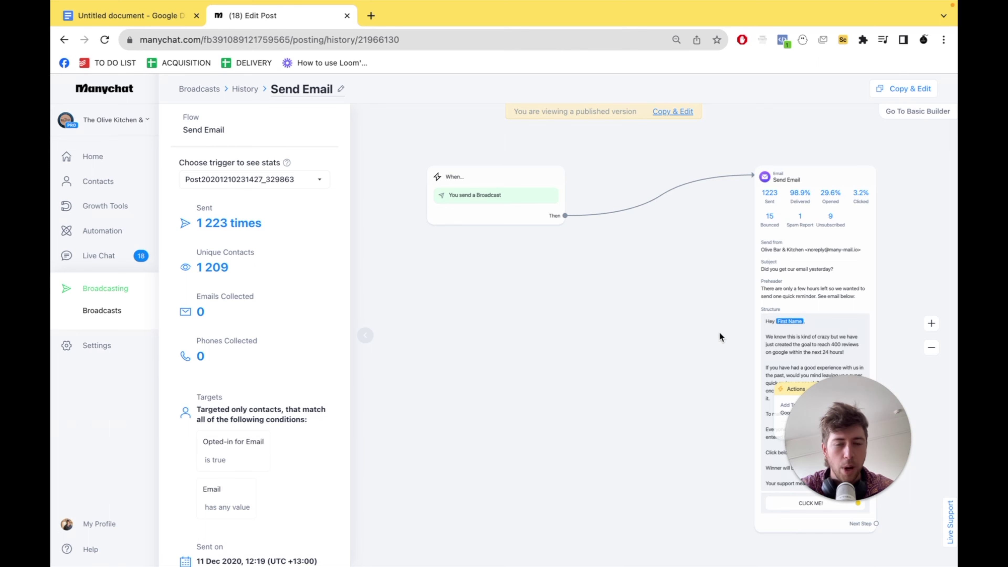
left_click_drag(662, 306, 604, 336)
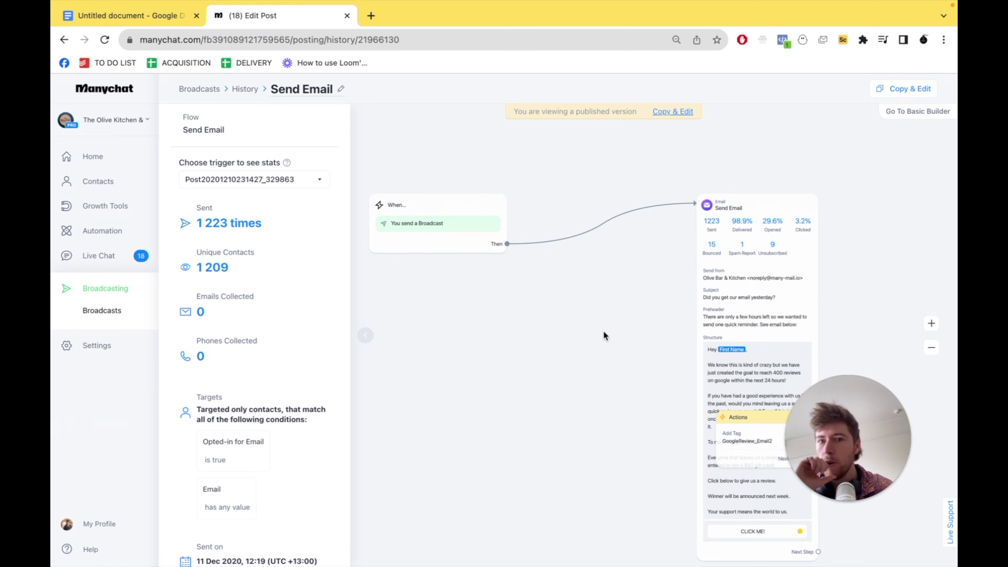
left_click(104, 290)
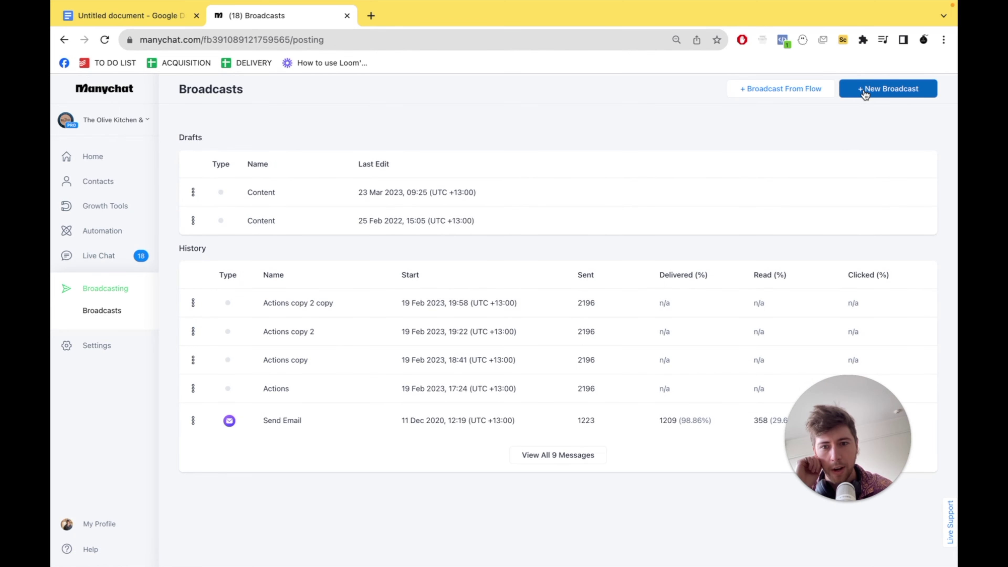
Start a new Email broadcast draft, then reopen the published Send Email broadcast from the list
left_click(889, 92)
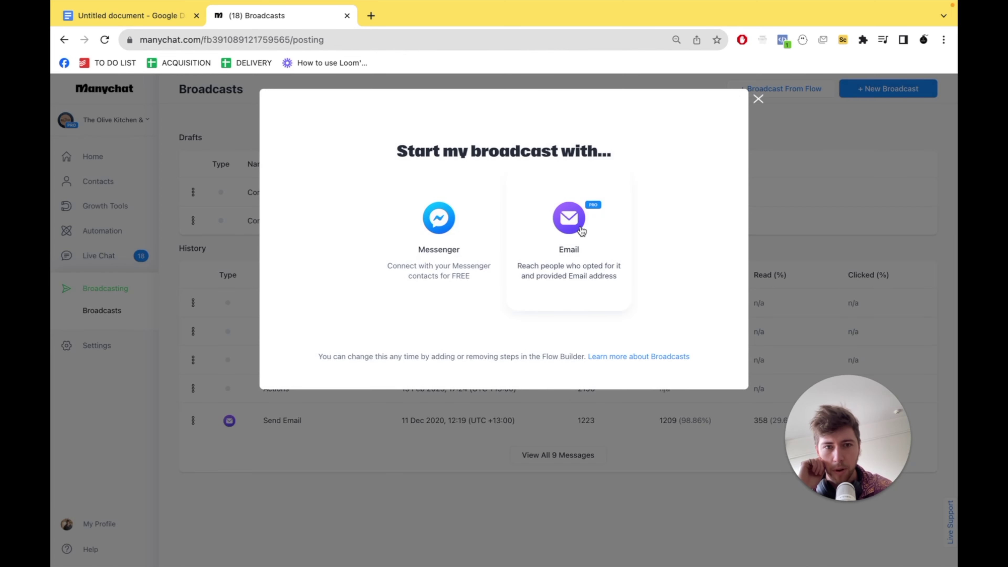
left_click(578, 221)
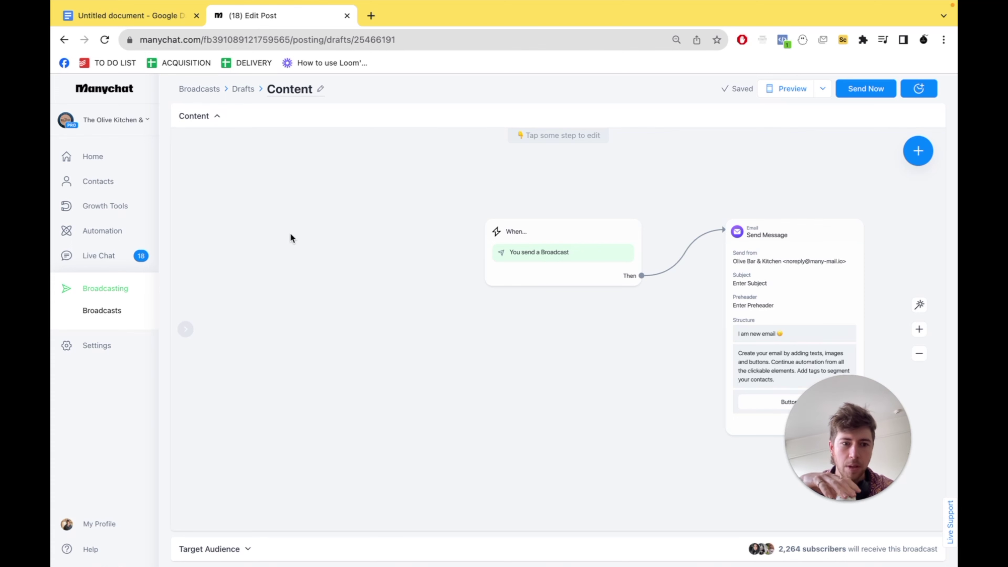
left_click(124, 13)
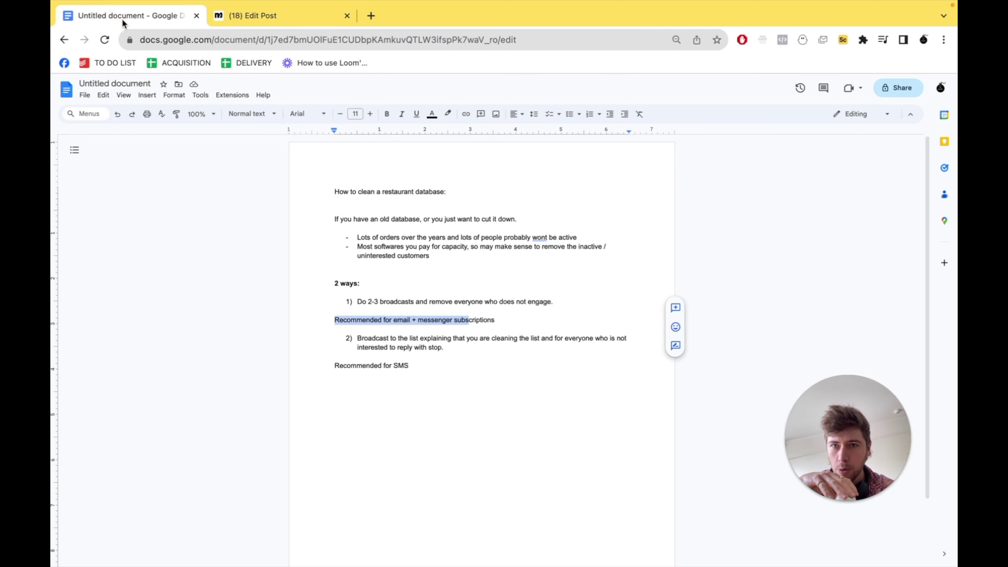
left_click(256, 18)
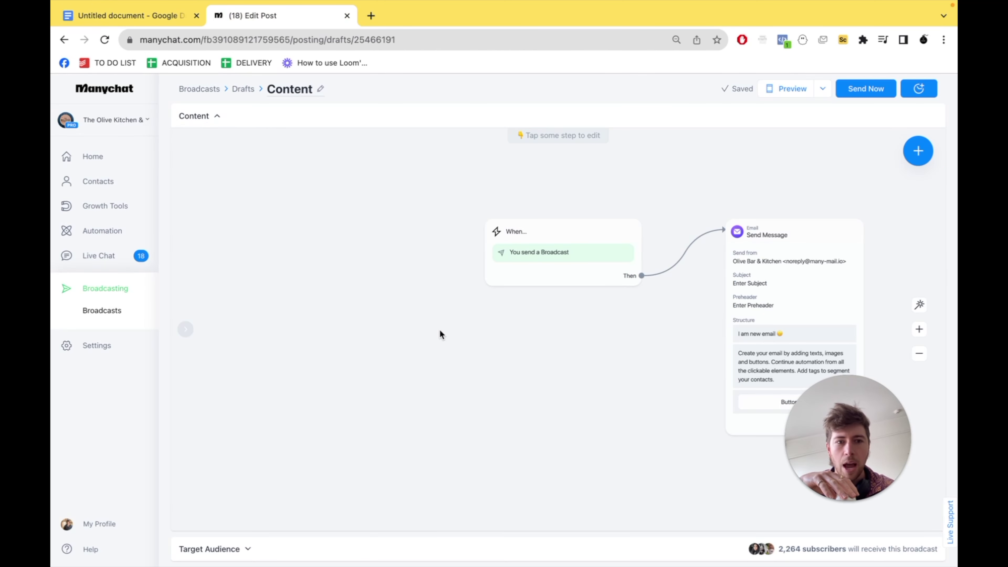
left_click(105, 289)
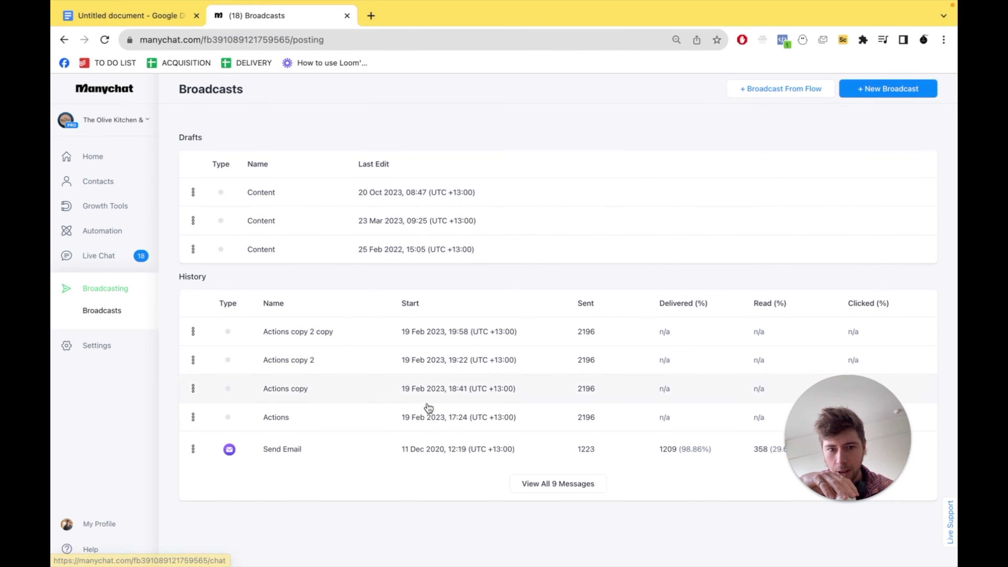
left_click(452, 456)
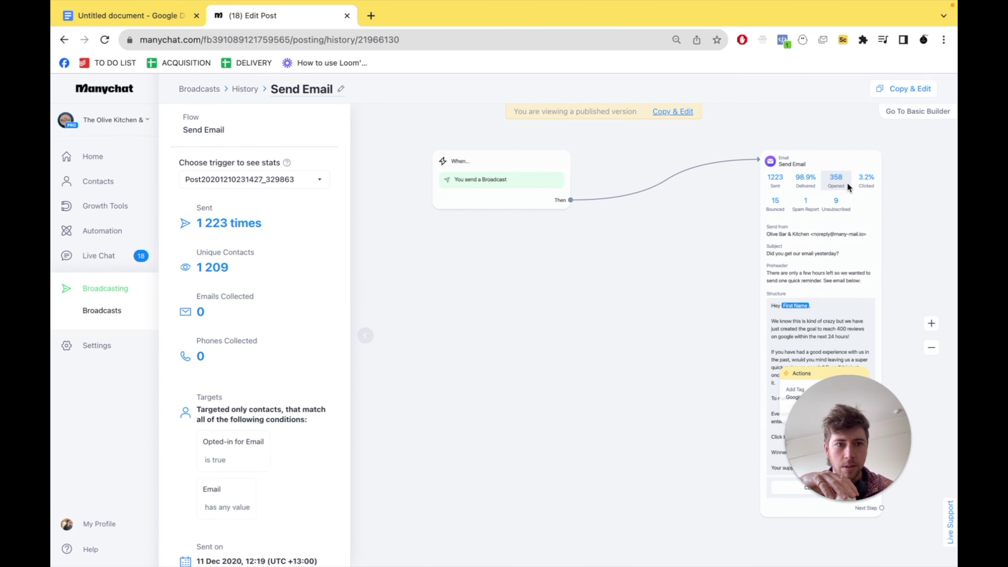
Tag everyone who opened the Send Email broadcast with a newly created 'Still Engaged' tag
left_click(838, 181)
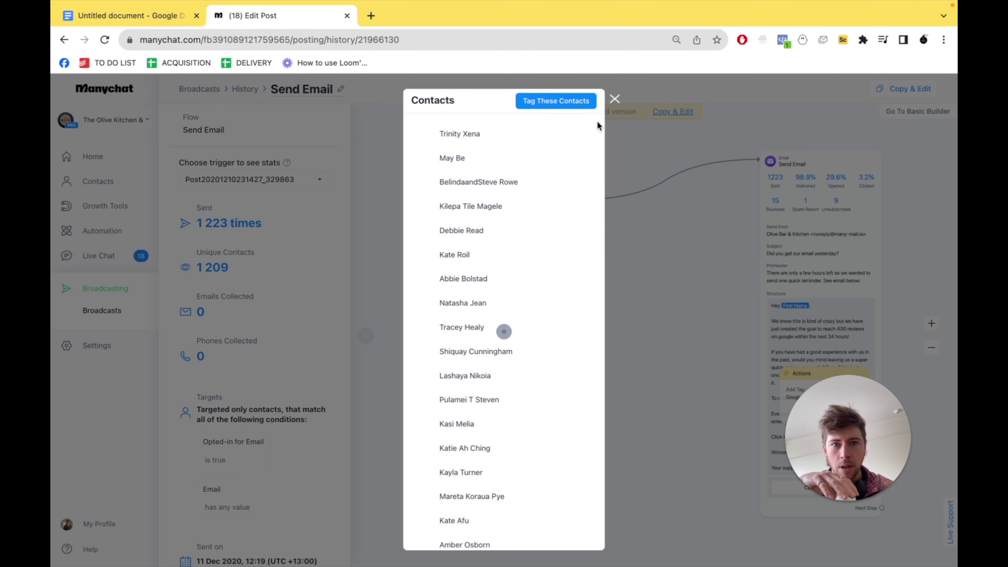
left_click(567, 101)
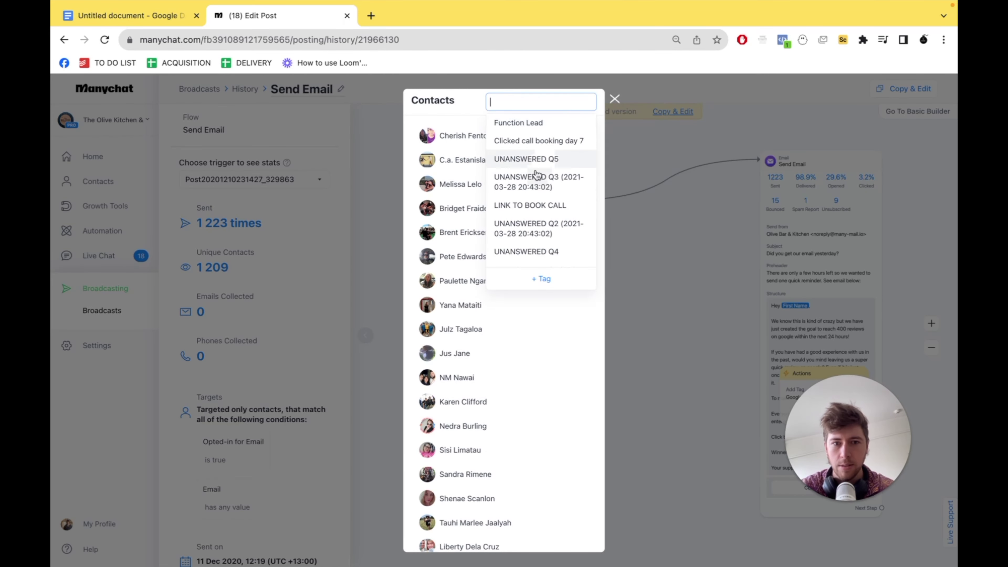
scroll(540, 223, "down", 2)
left_click(531, 275)
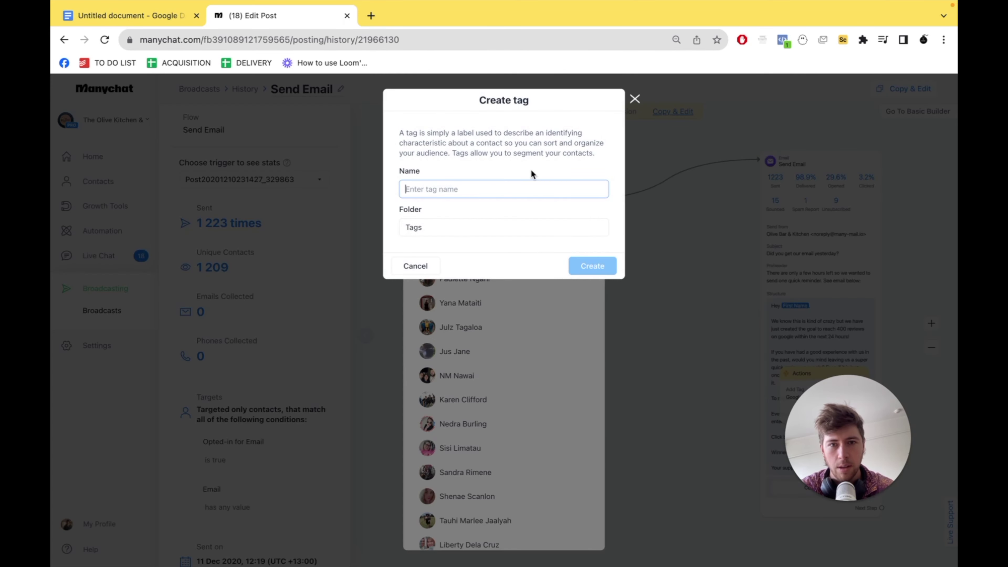
type("Still E")
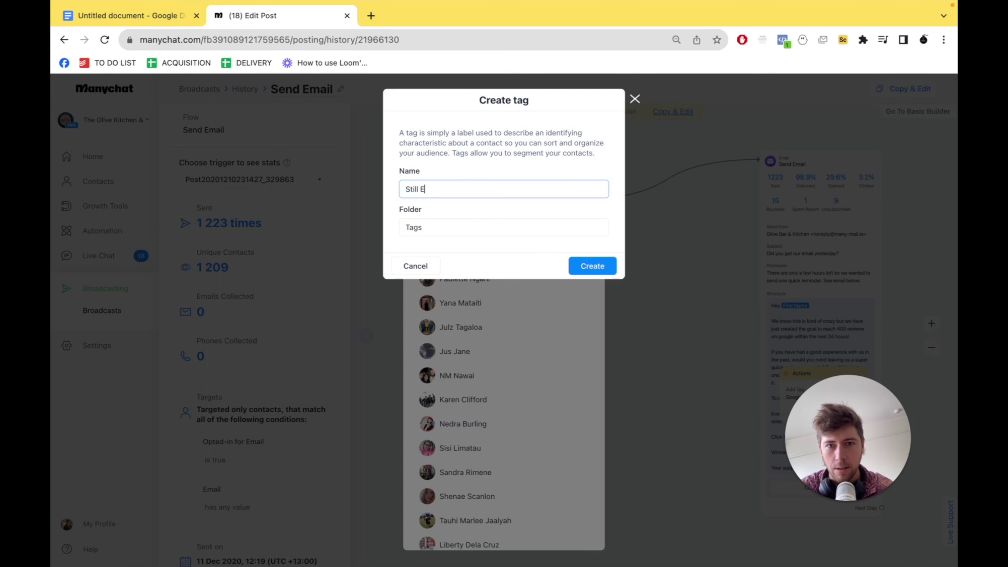
type("ngaged")
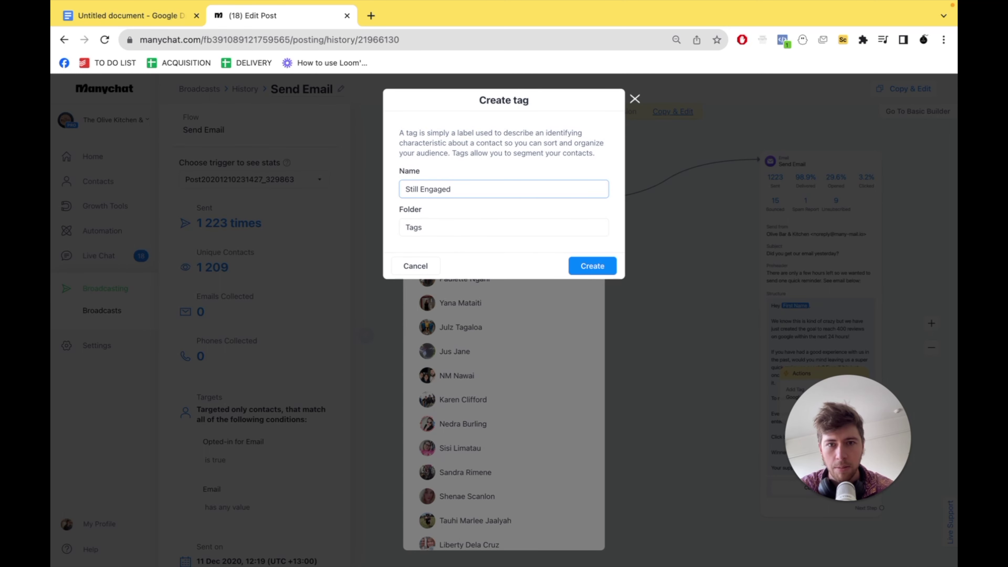
left_click(588, 267)
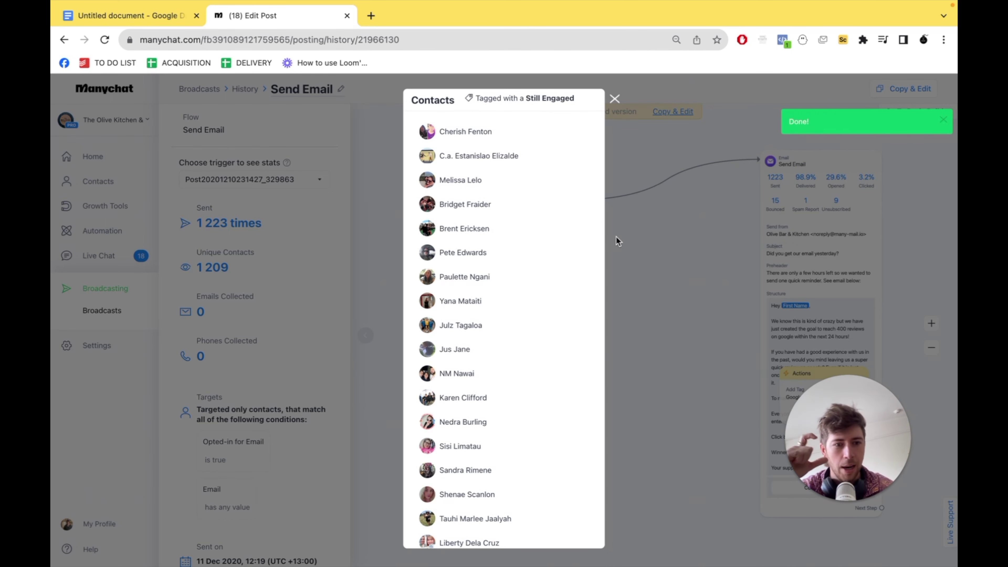
left_click(614, 98)
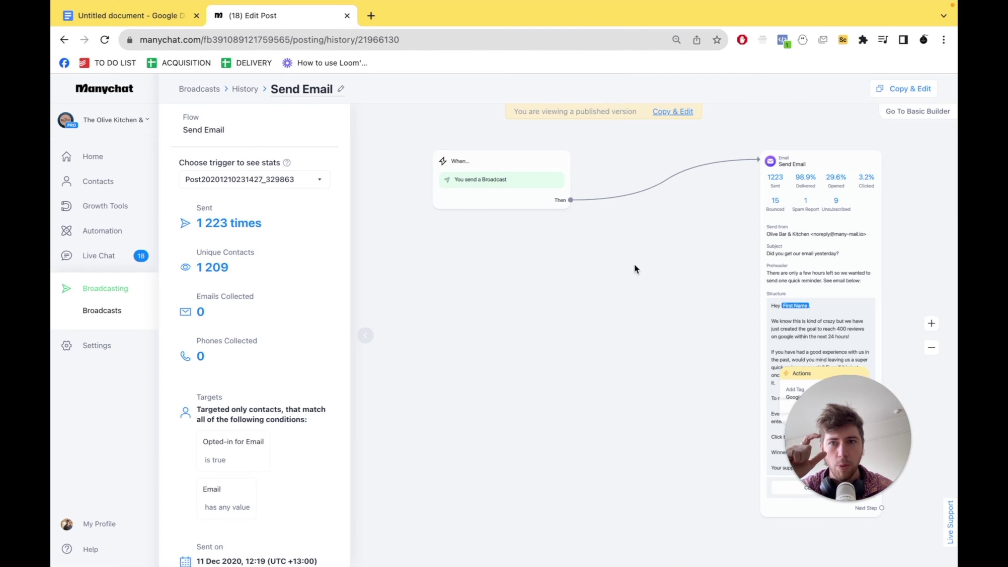
left_click(82, 202)
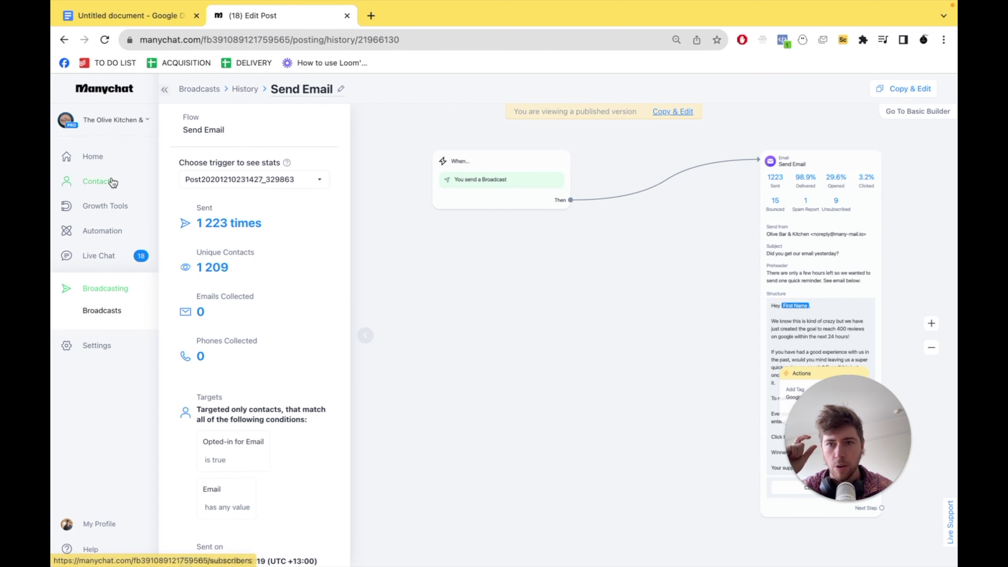
Filter all contacts by Tag isn't 'Still Engaged', leaving 5904 contacts selected
left_click(98, 182)
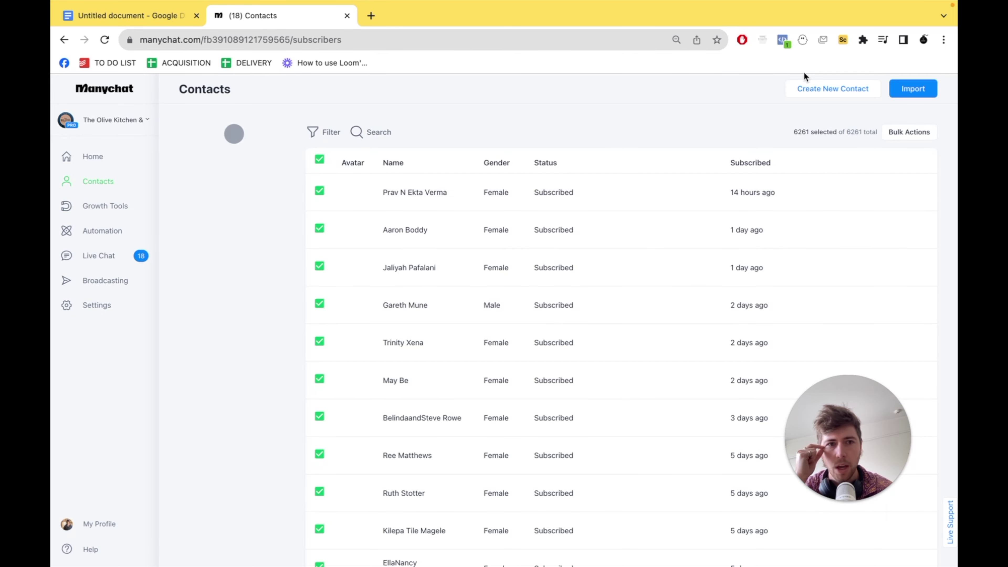
left_click(328, 135)
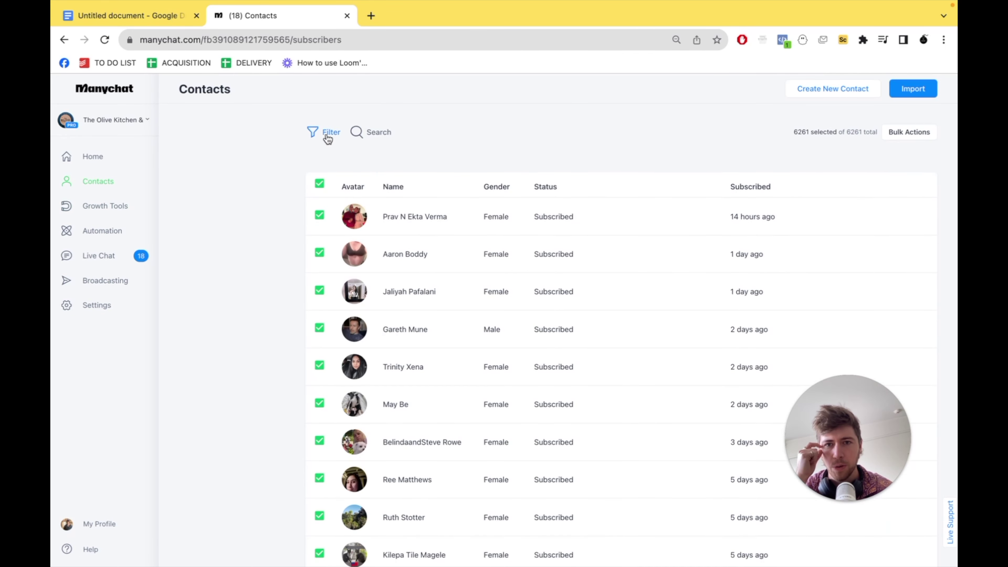
left_click(341, 162)
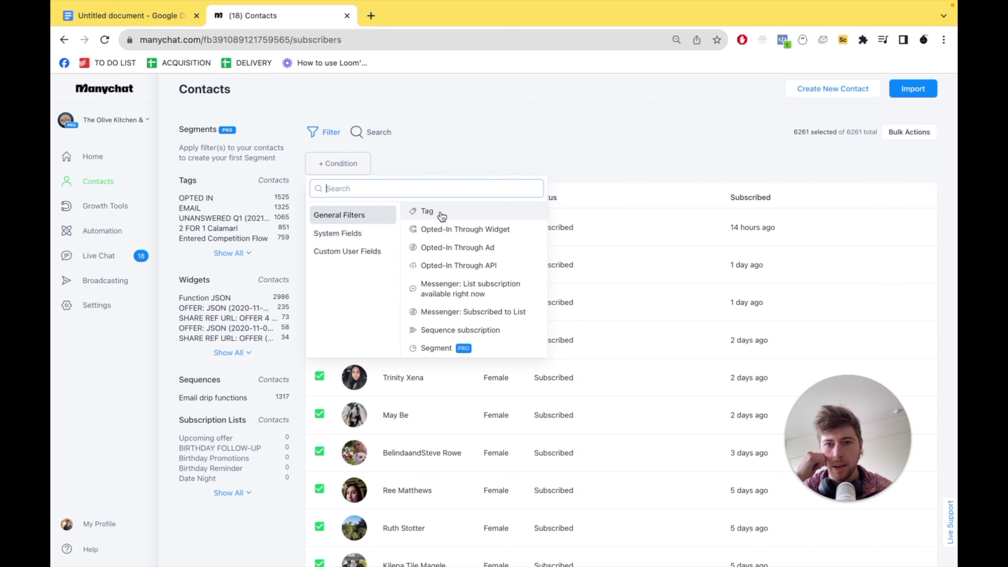
left_click(431, 212)
left_click(364, 221)
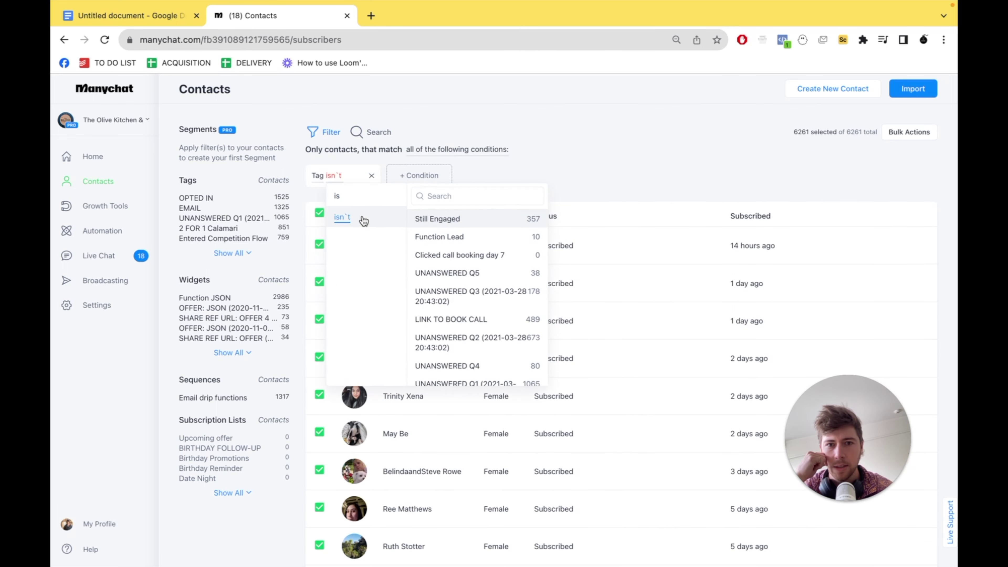
left_click(438, 220)
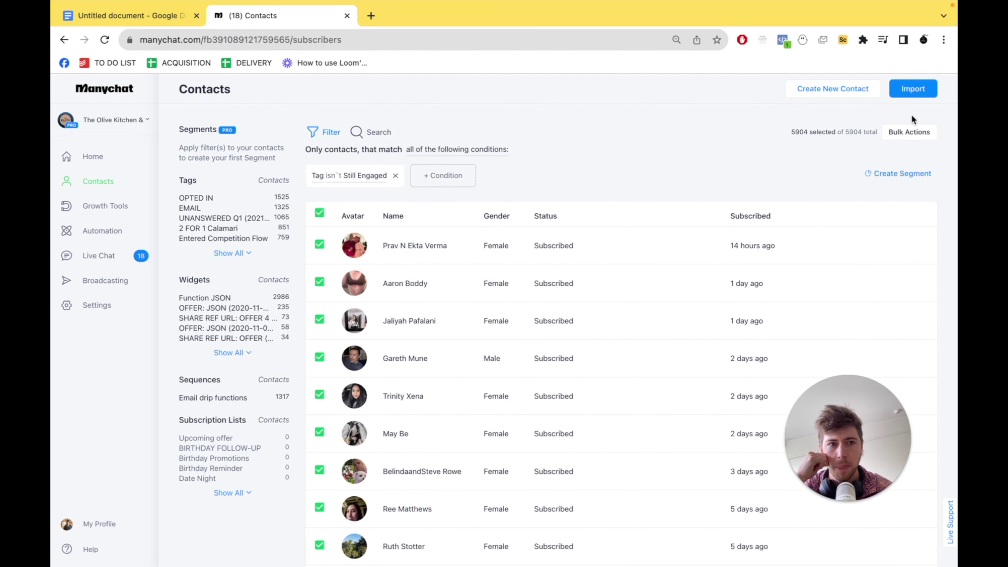
left_click_drag(791, 132, 813, 126)
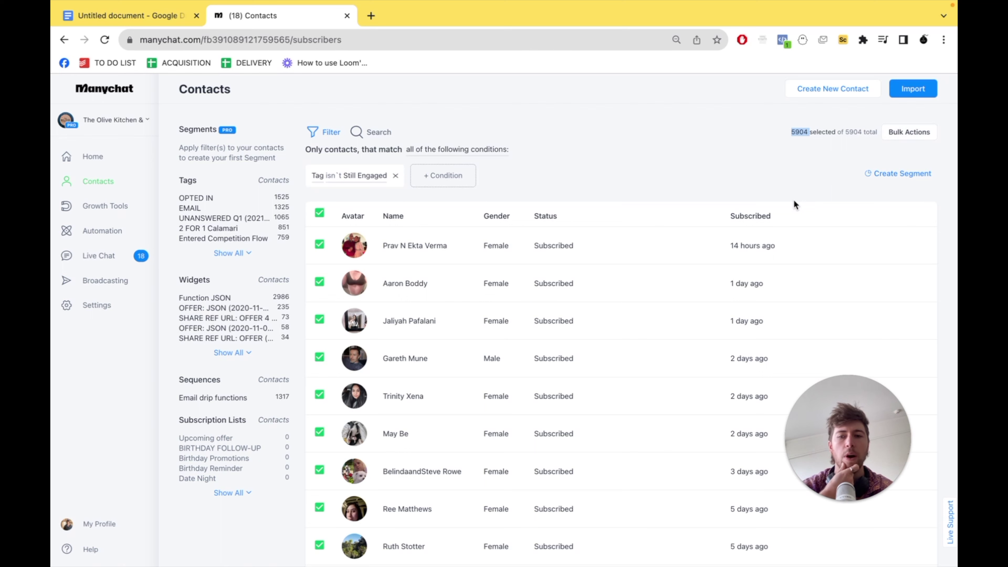
left_click(115, 232)
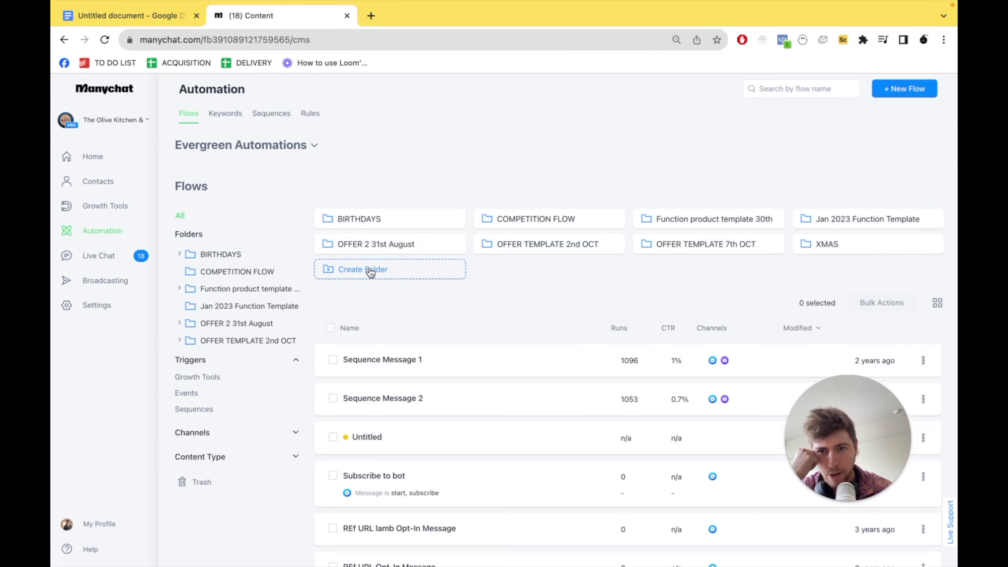
Open the 'Hey, would you like a $25 Steak & Beer coupon?' broadcast from the full history
left_click(104, 281)
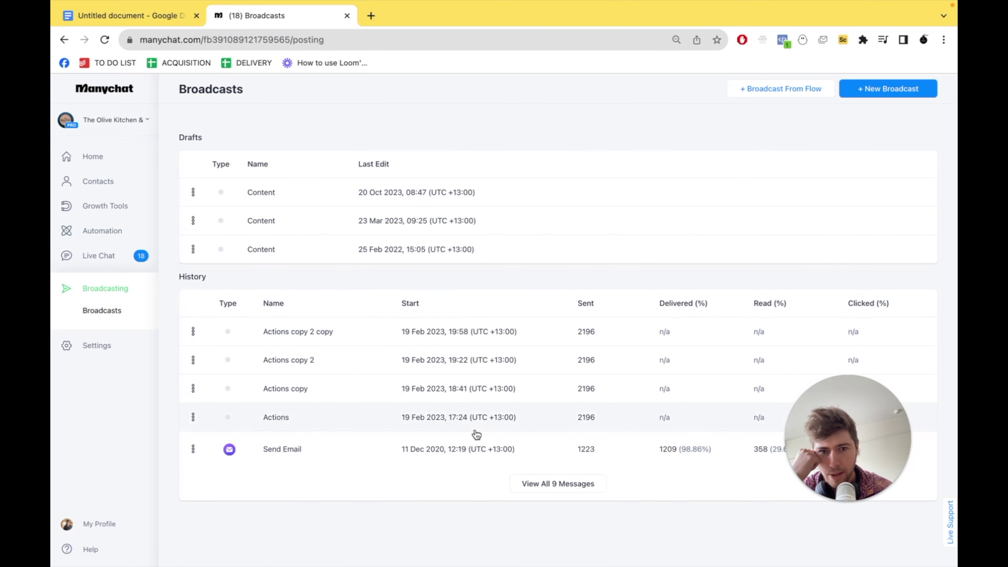
left_click(539, 487)
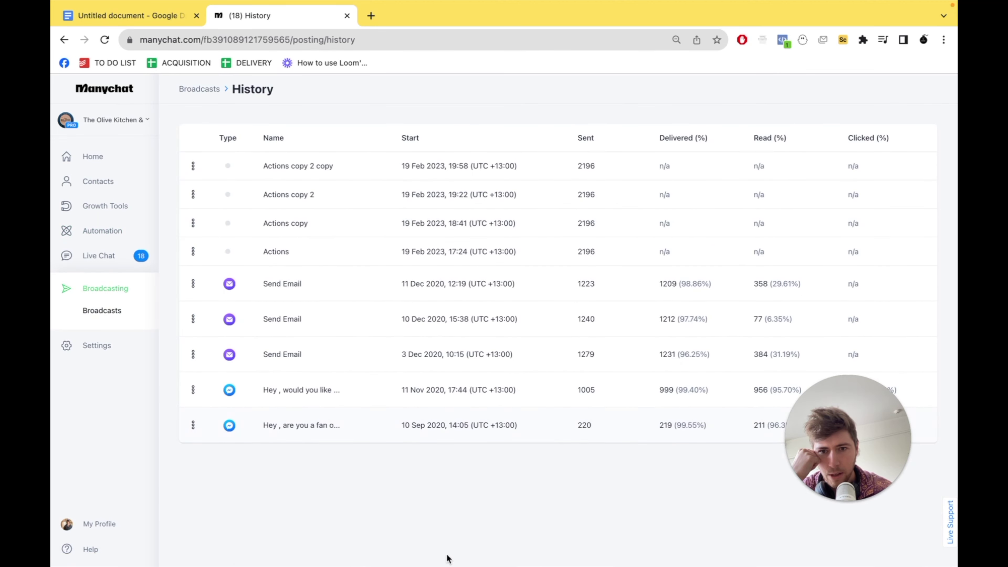
left_click(439, 396)
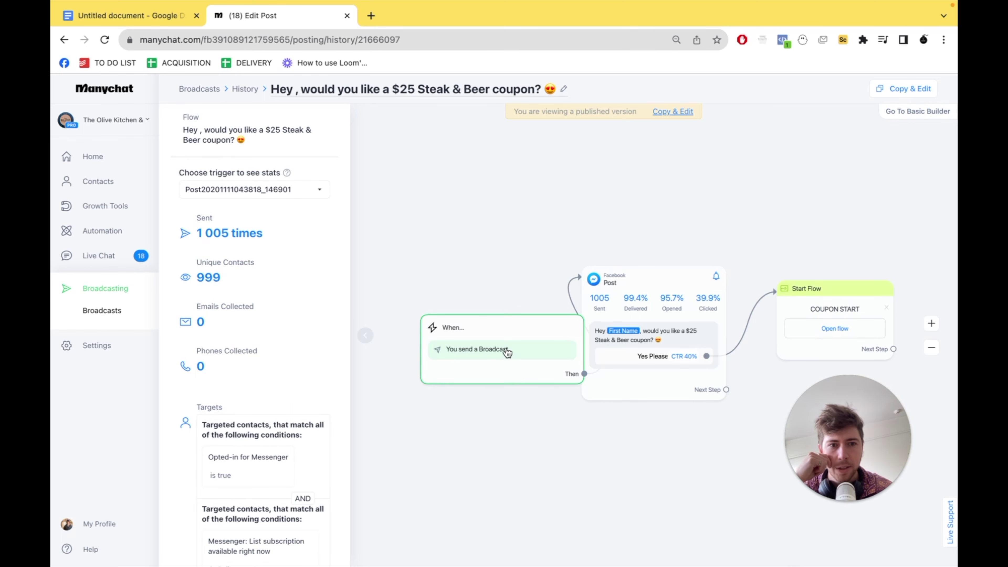
Inspect the coupon broadcast's trigger and its Opened (956) and Clicked (399) stats
left_click(529, 324)
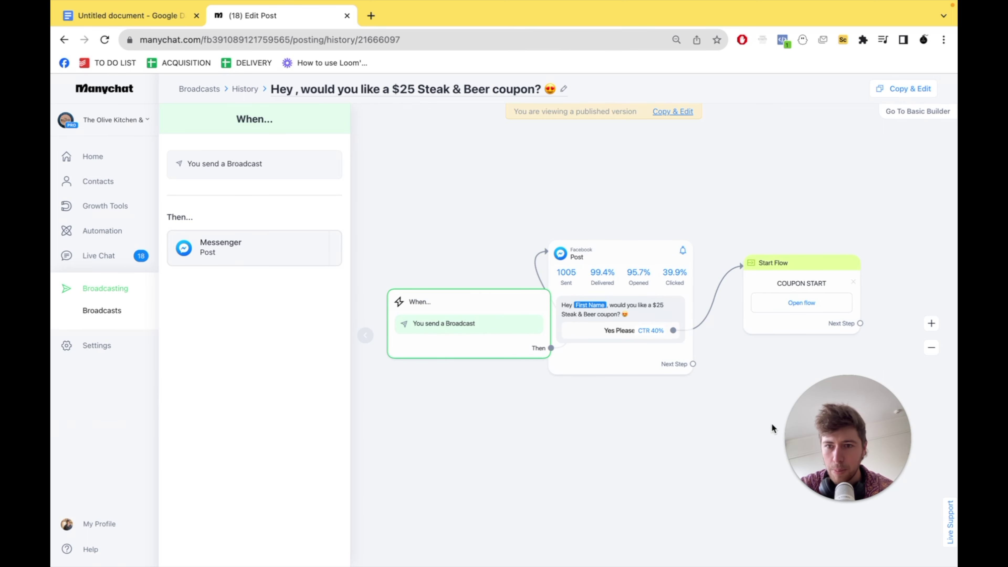
mouse_move(638, 280)
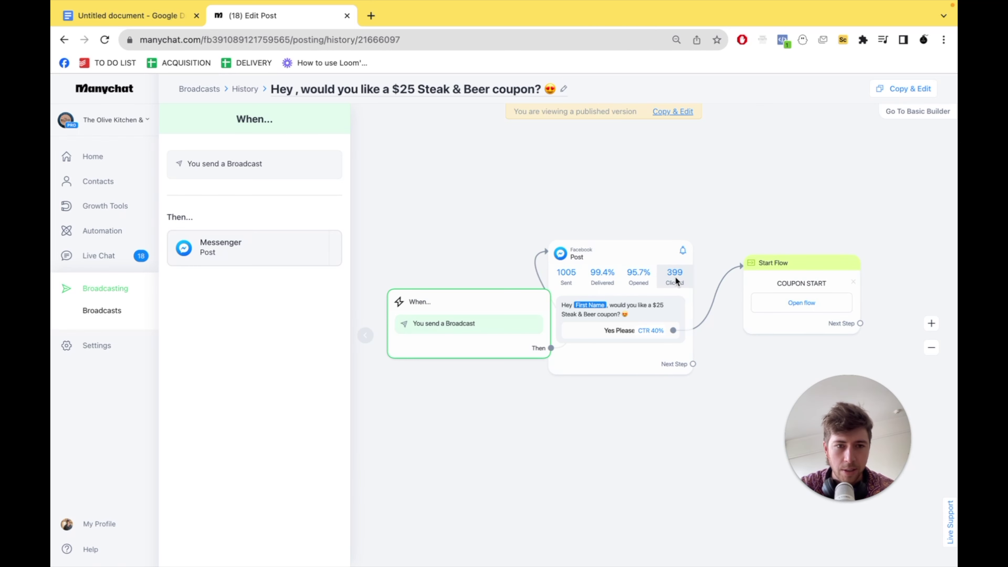
mouse_move(671, 284)
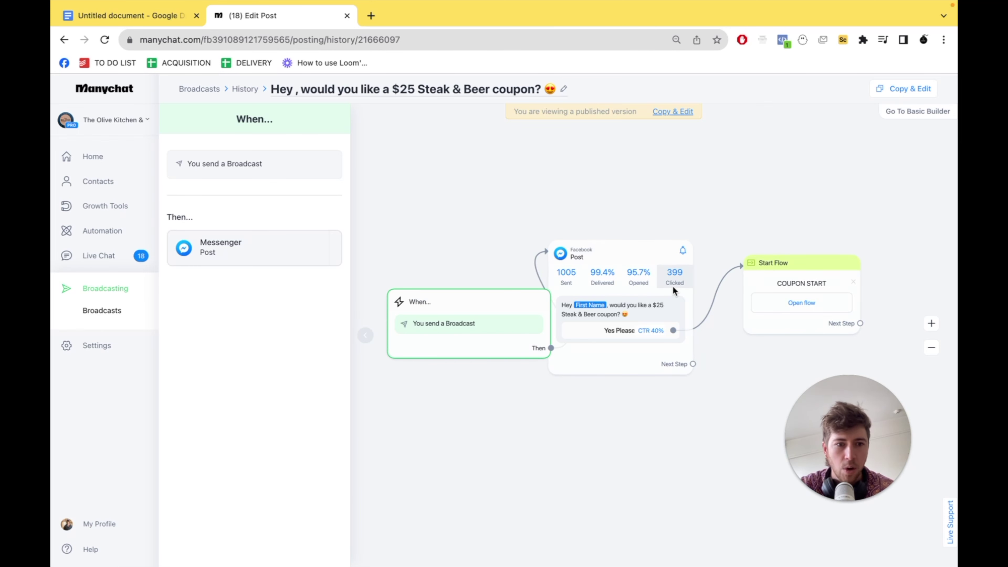
Apply the existing 'Still Engaged' tag to all coupon broadcast openers and close the contacts list
left_click(642, 279)
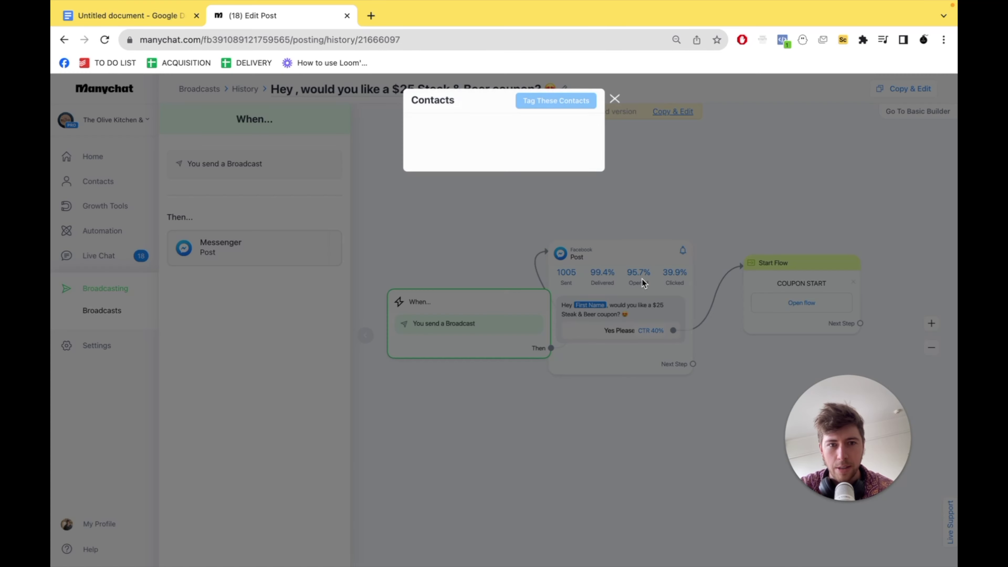
left_click(566, 101)
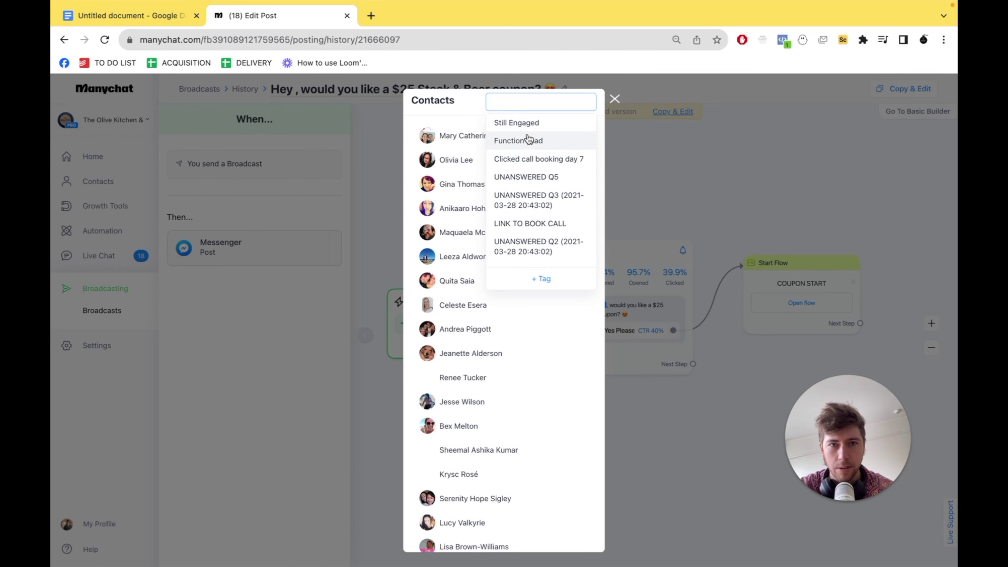
left_click(526, 124)
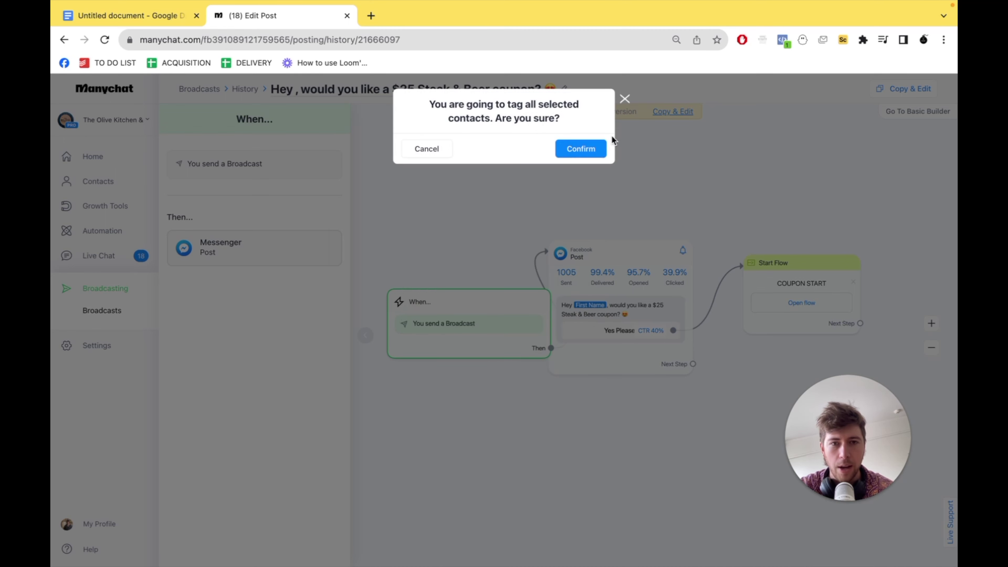
left_click(591, 147)
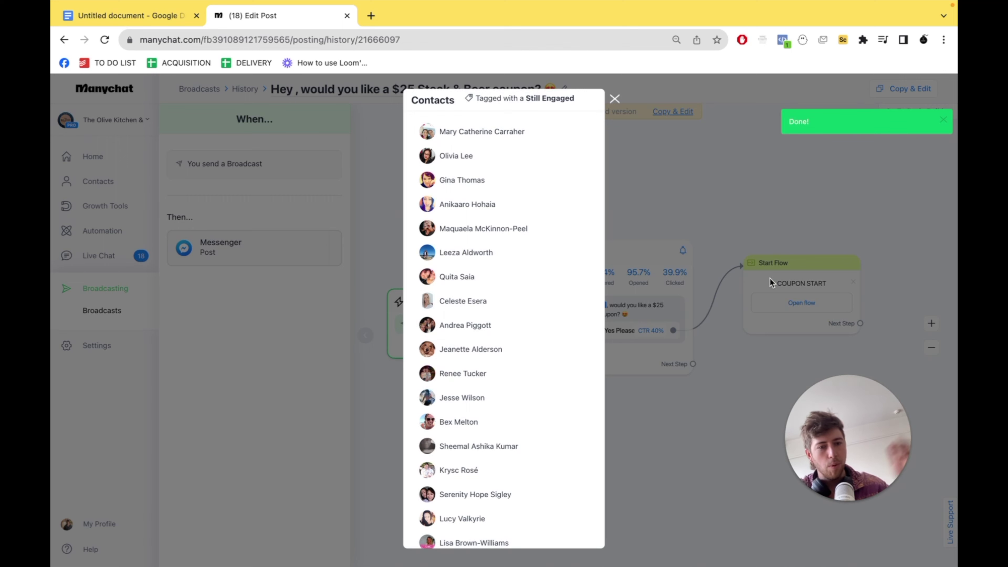
left_click(614, 99)
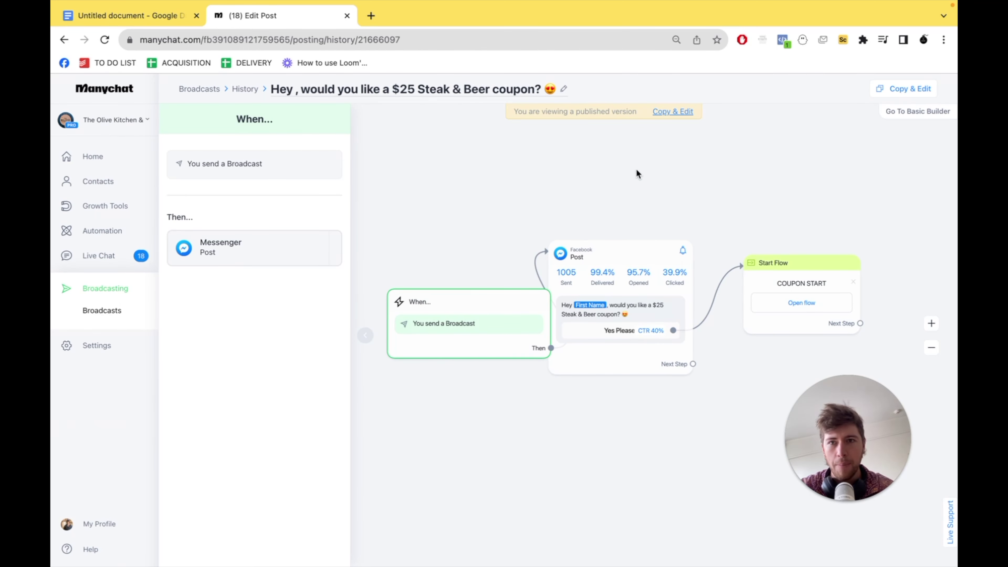
left_click(127, 16)
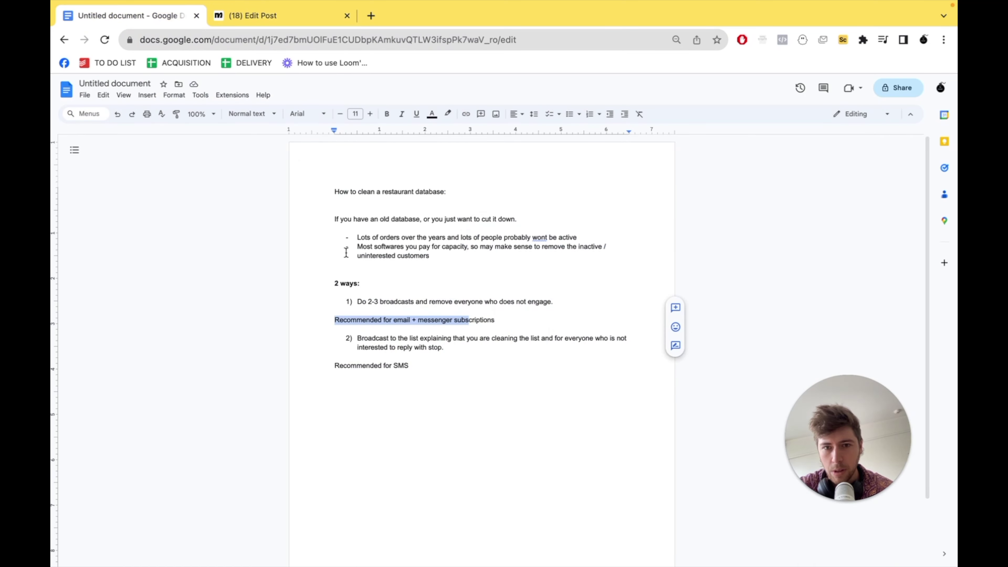
Select 'Do 2-3 broadcasts and' in the notes, then return to the coupon broadcast flow
left_click(364, 295)
left_click_drag(358, 300, 429, 301)
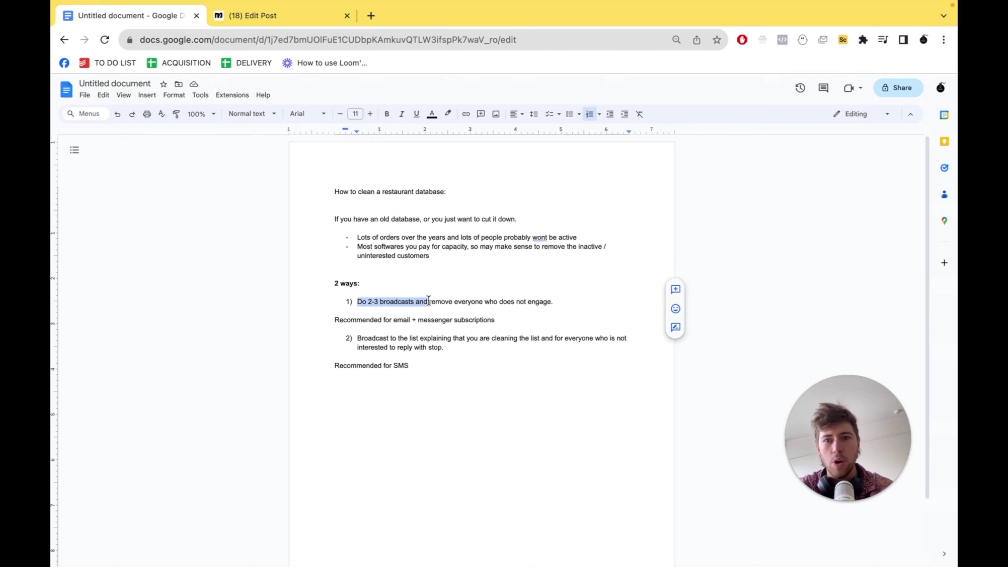
left_click(235, 17)
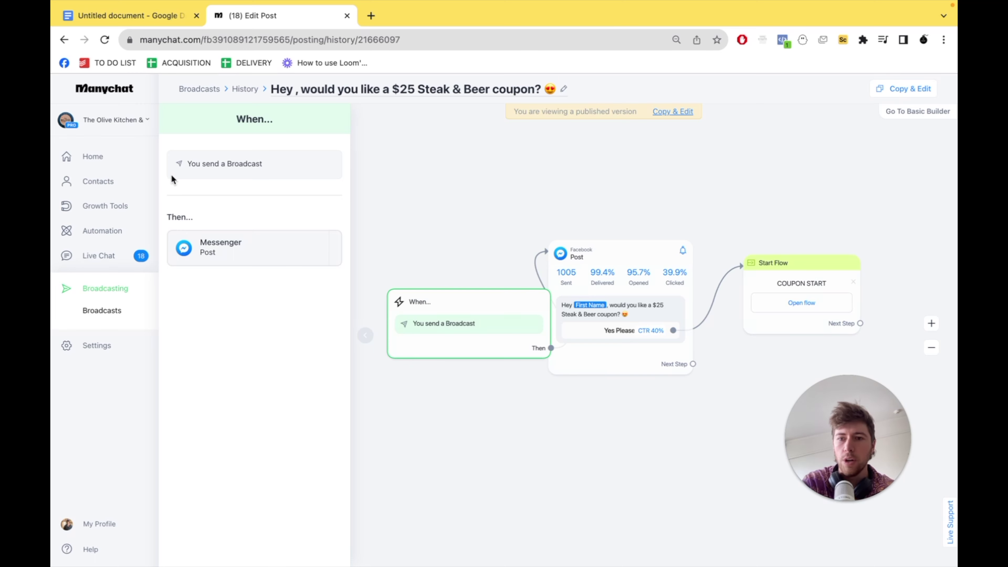
Return to the Broadcasts overview, starting a new broadcast but dismissing the channel choice
left_click(121, 290)
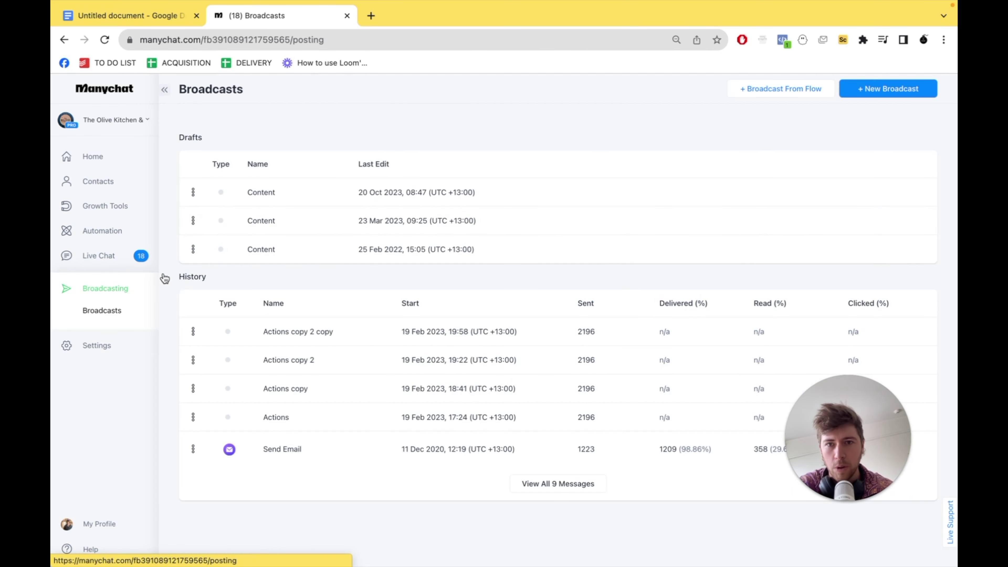
left_click(875, 86)
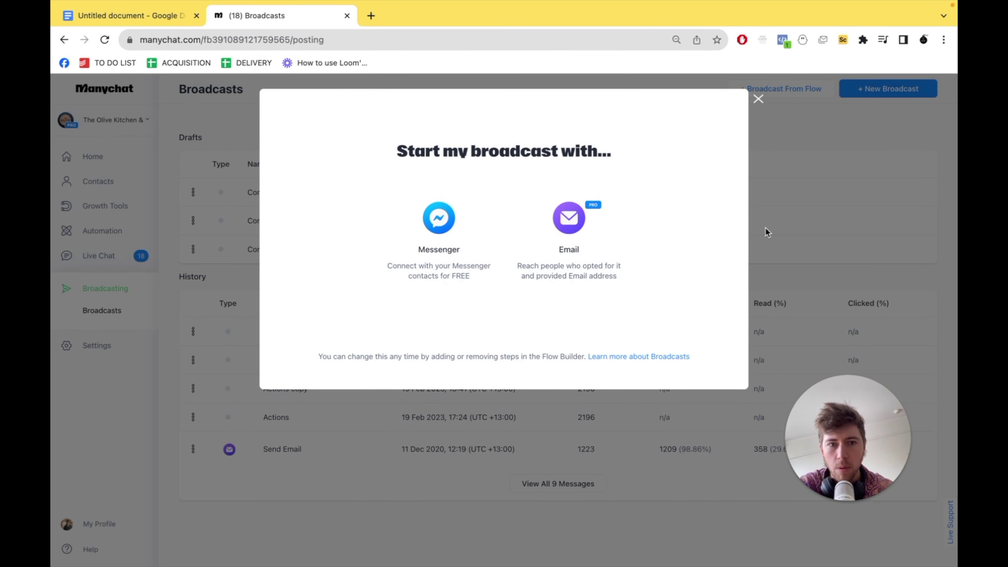
left_click(758, 100)
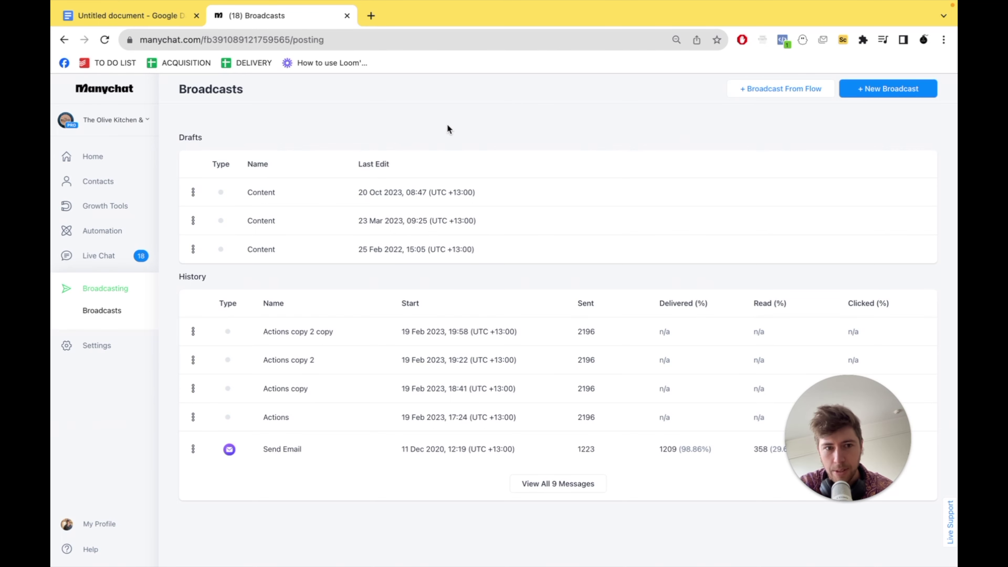
Place the caret after 'Recommended for SMS' in the notes, then open a new browser tab
left_click(177, 17)
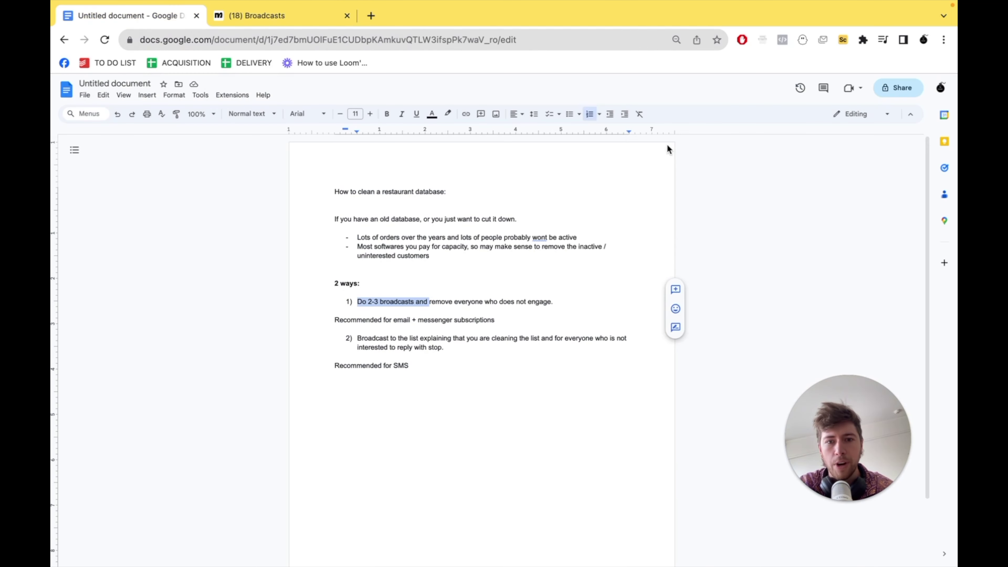
left_click(454, 355)
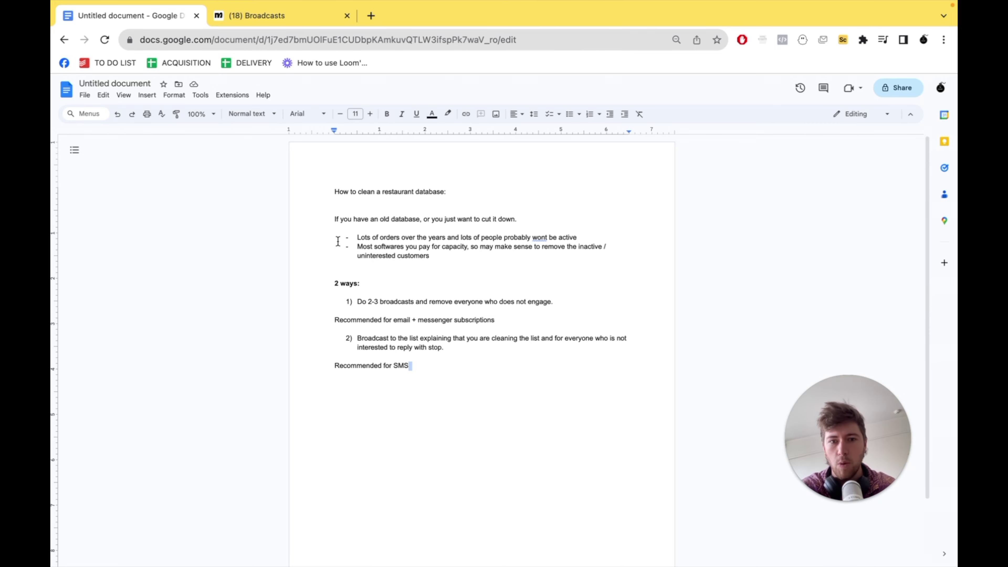
left_click(371, 16)
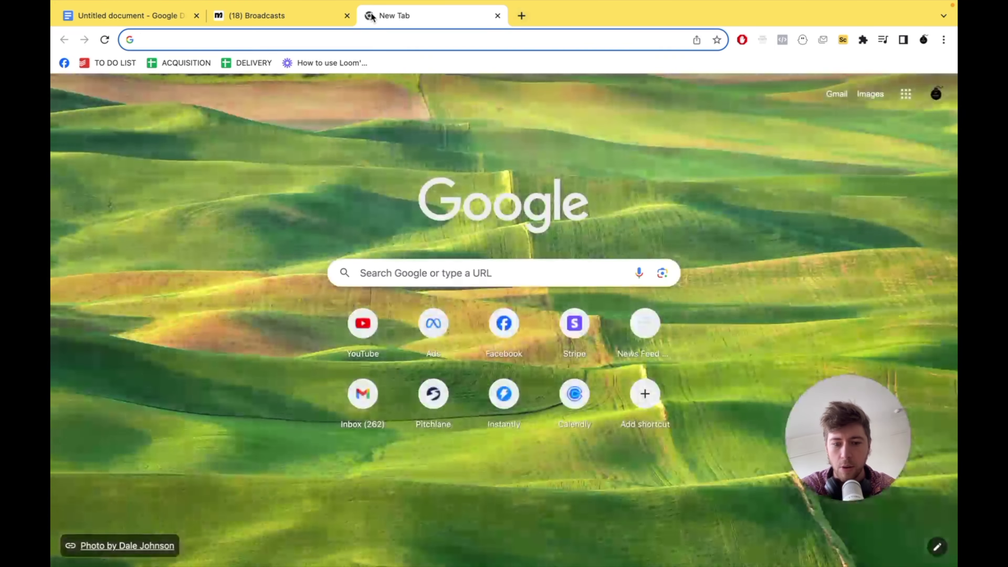
type("nev")
key("Return")
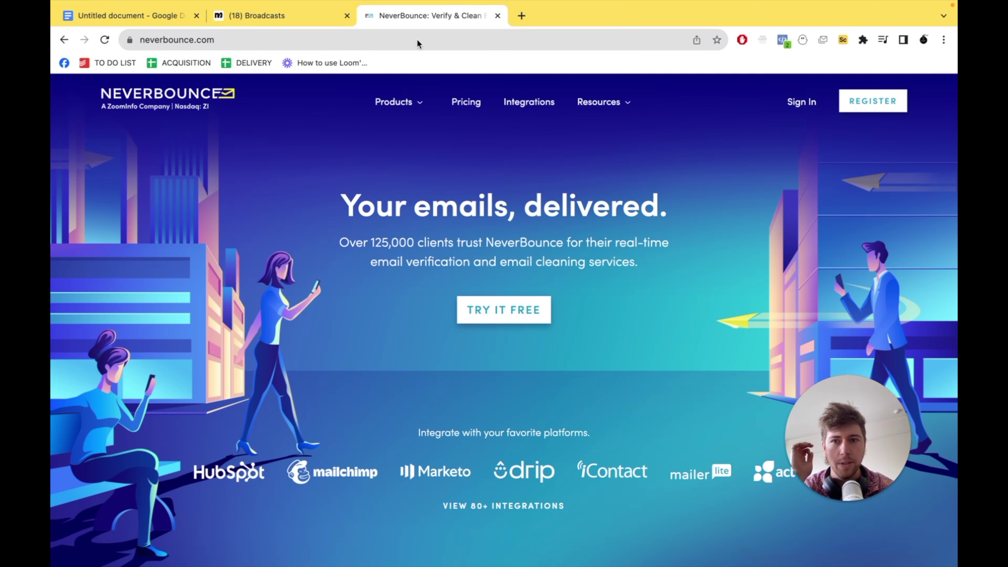
mouse_move(490, 10)
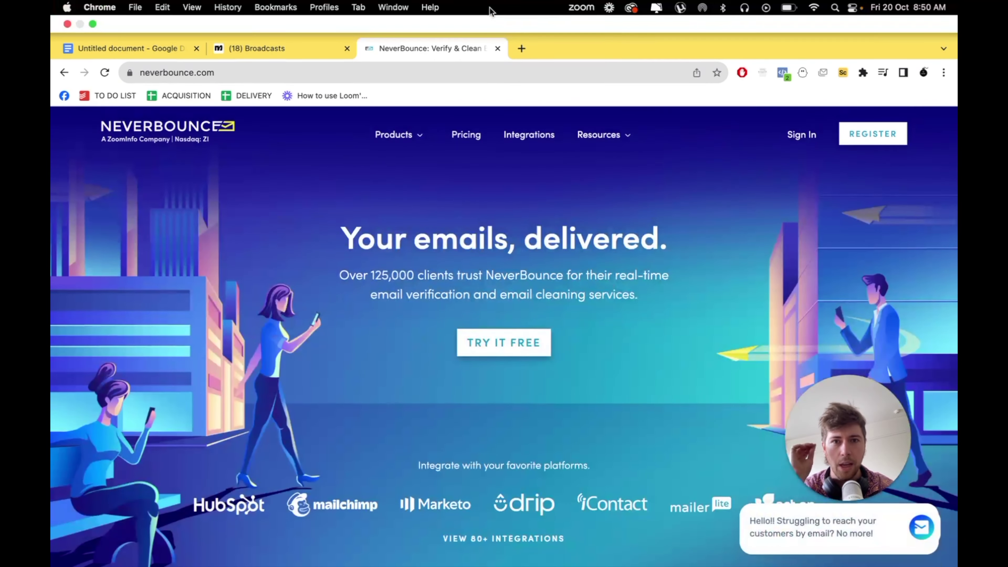
left_click(497, 49)
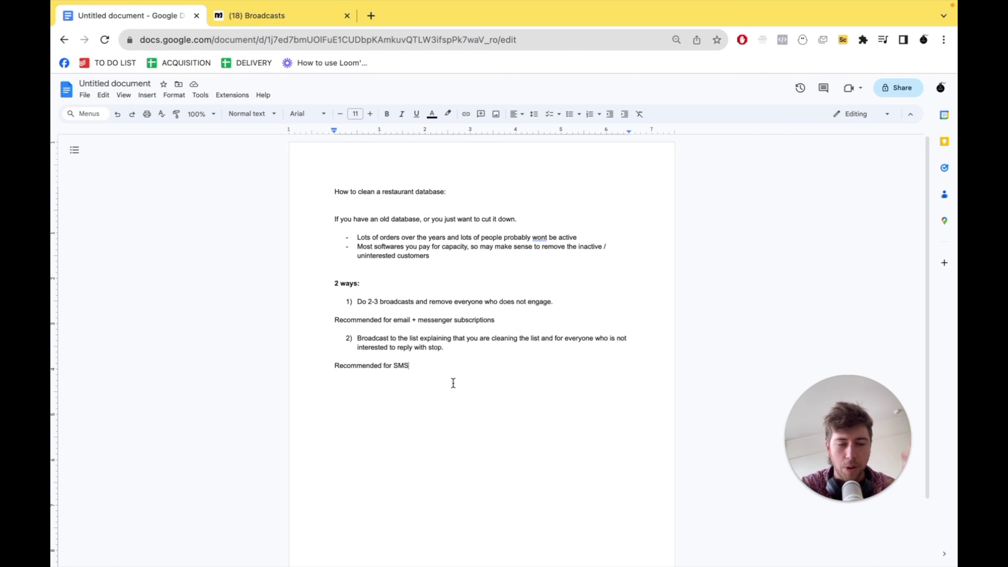